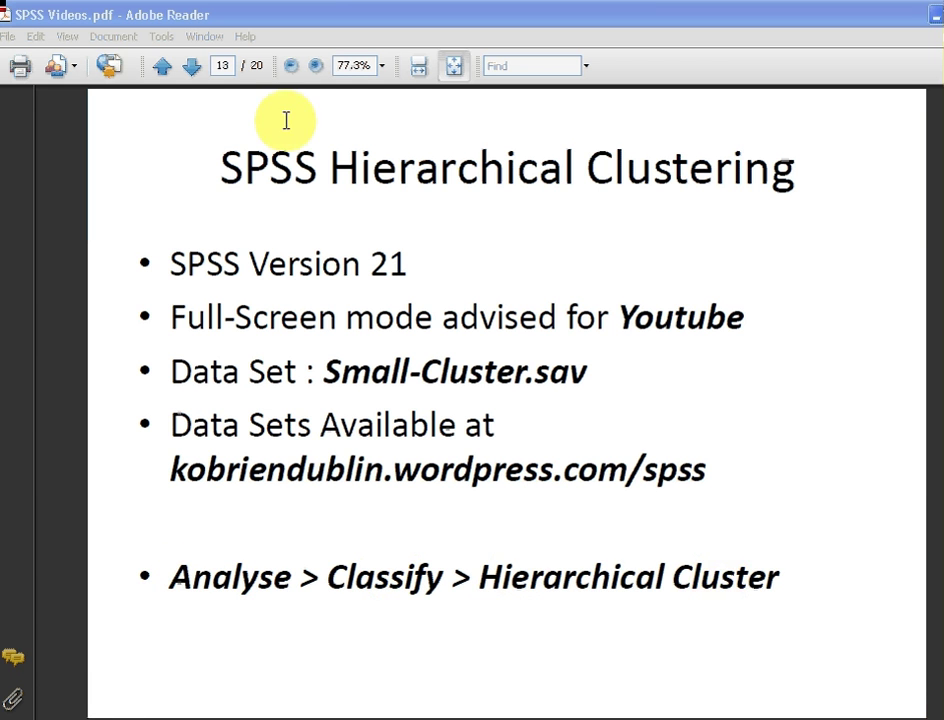
# Advance the notes to page 14, which lists the distance measure, linkage method and outputs
pyautogui.click(192, 66)
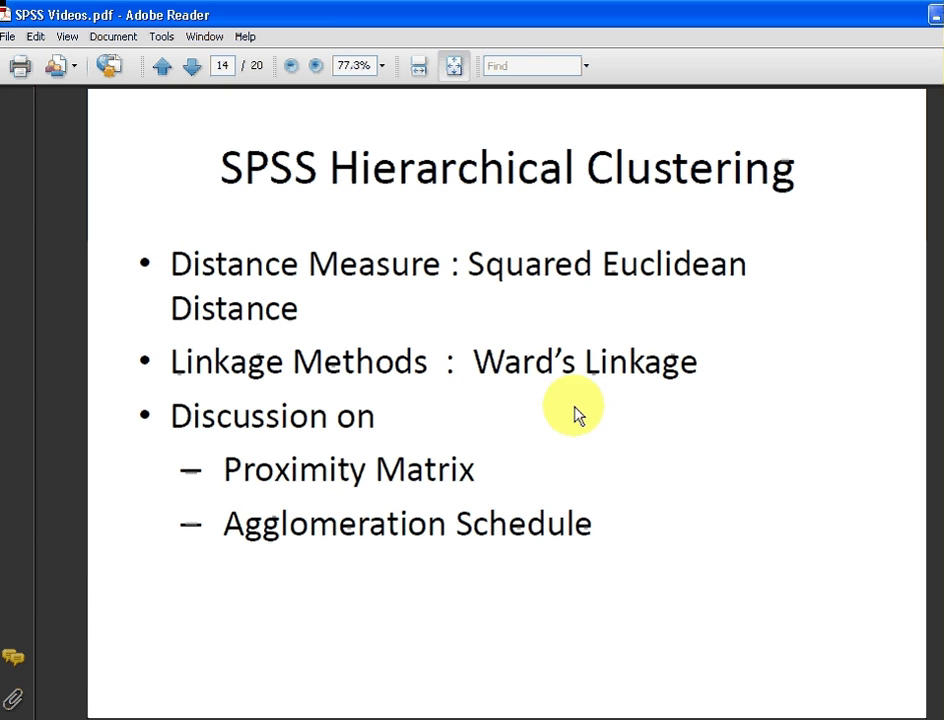
# Highlight the words 'Ward's Linkage' on page 14 of the notes
pyautogui.moveTo(472, 362); pyautogui.dragTo(705, 363)
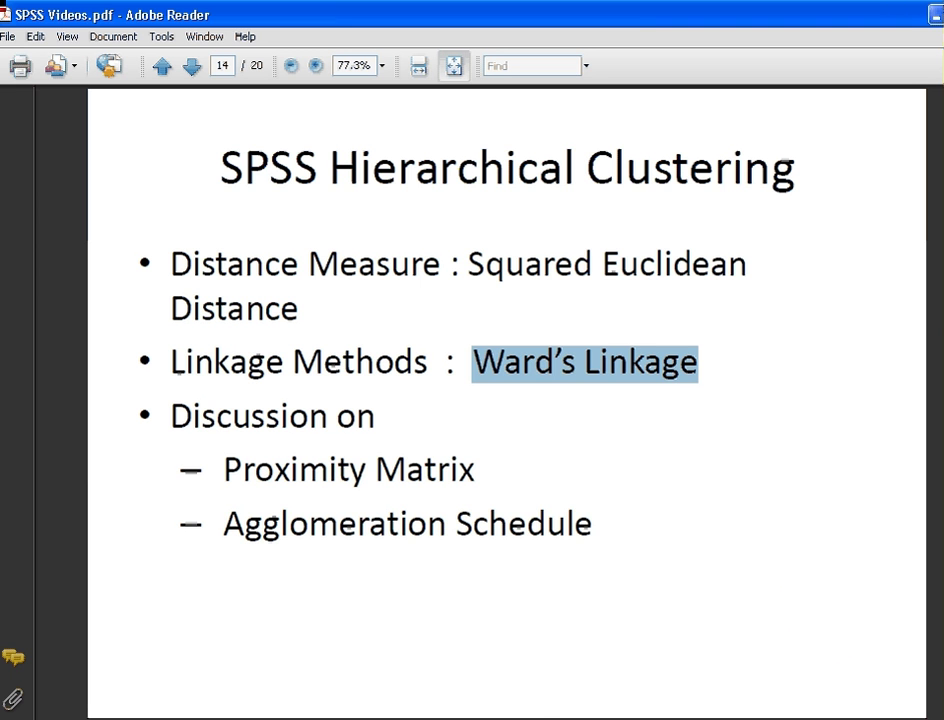
pyautogui.click(525, 719)
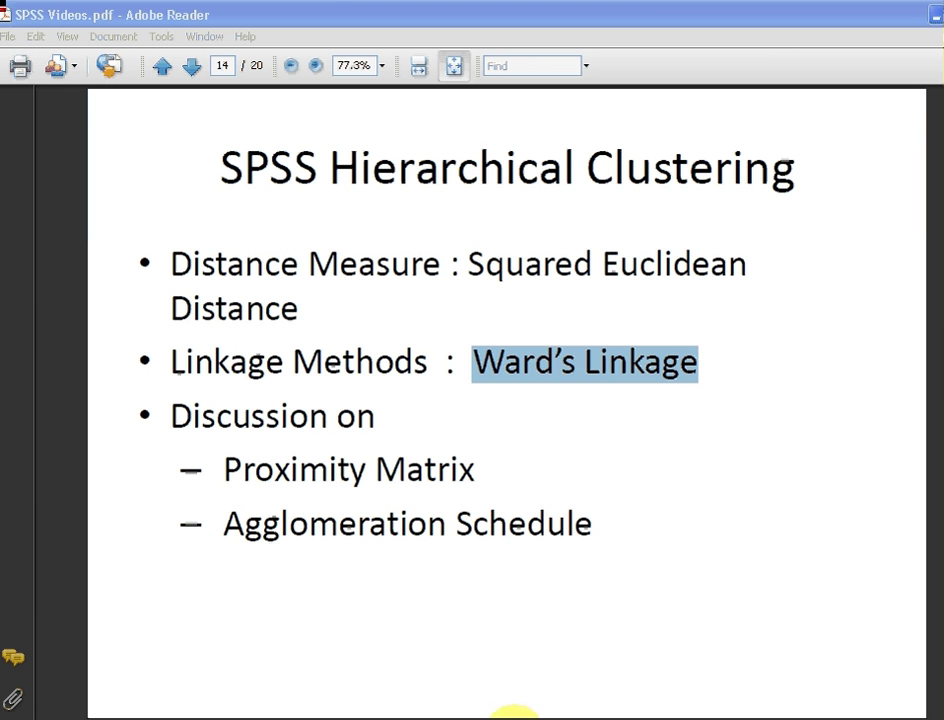
# Bring small-cluster (2).sav forward and select the Name, Weight.kilos and Height.cms columns
pyautogui.click(242, 716)
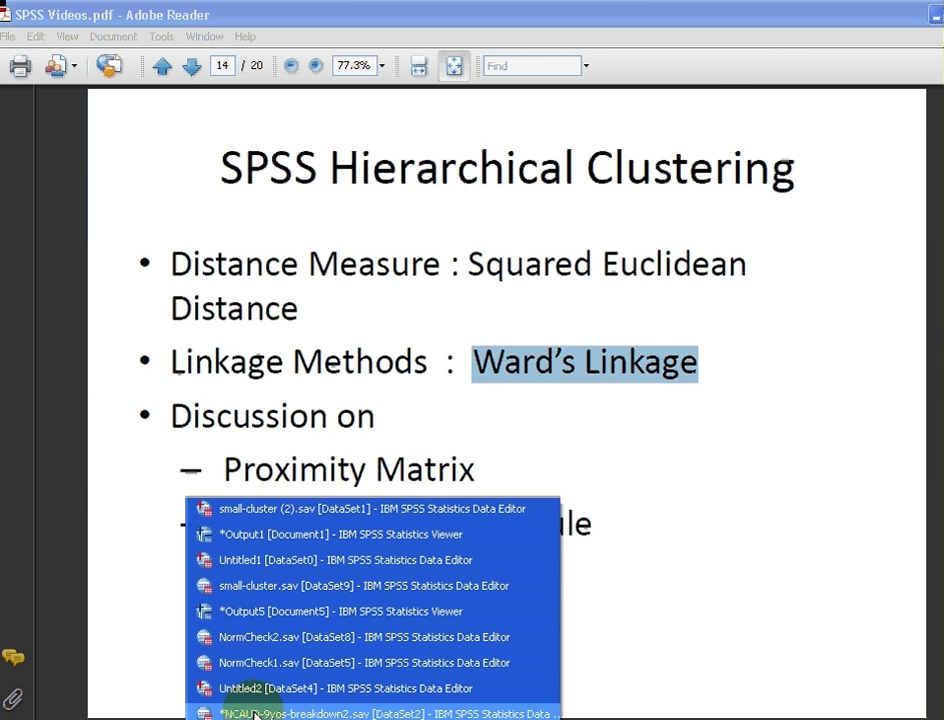
pyautogui.click(263, 516)
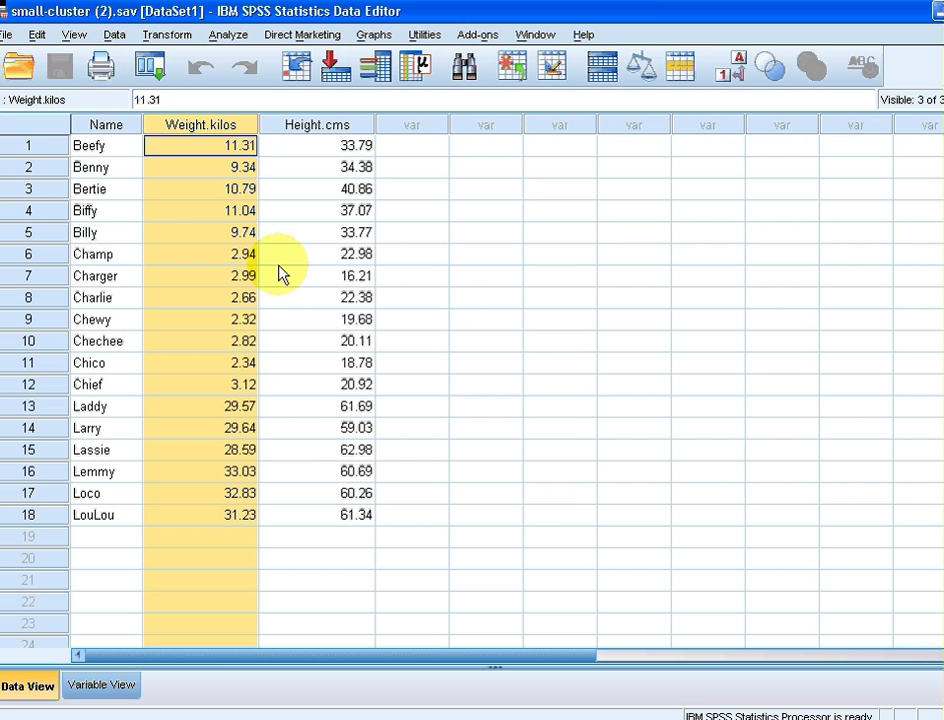
pyautogui.click(119, 130)
pyautogui.click(200, 124)
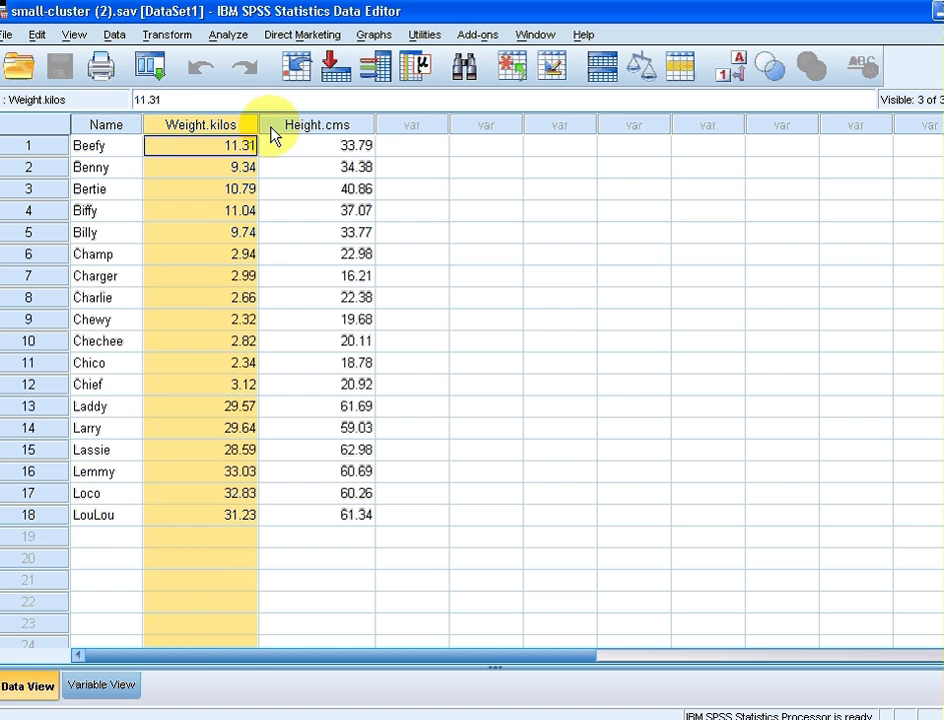
pyautogui.click(272, 126)
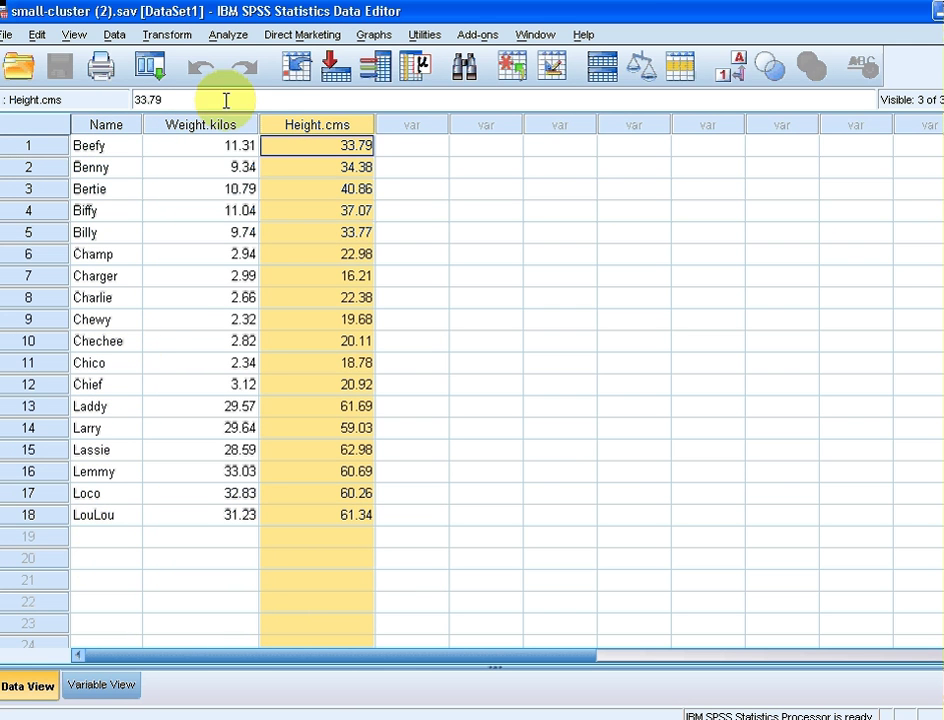
# Start a Hierarchical Cluster analysis of Weight.kilos and Height.cms, with cases labelled by Name
pyautogui.click(226, 36)
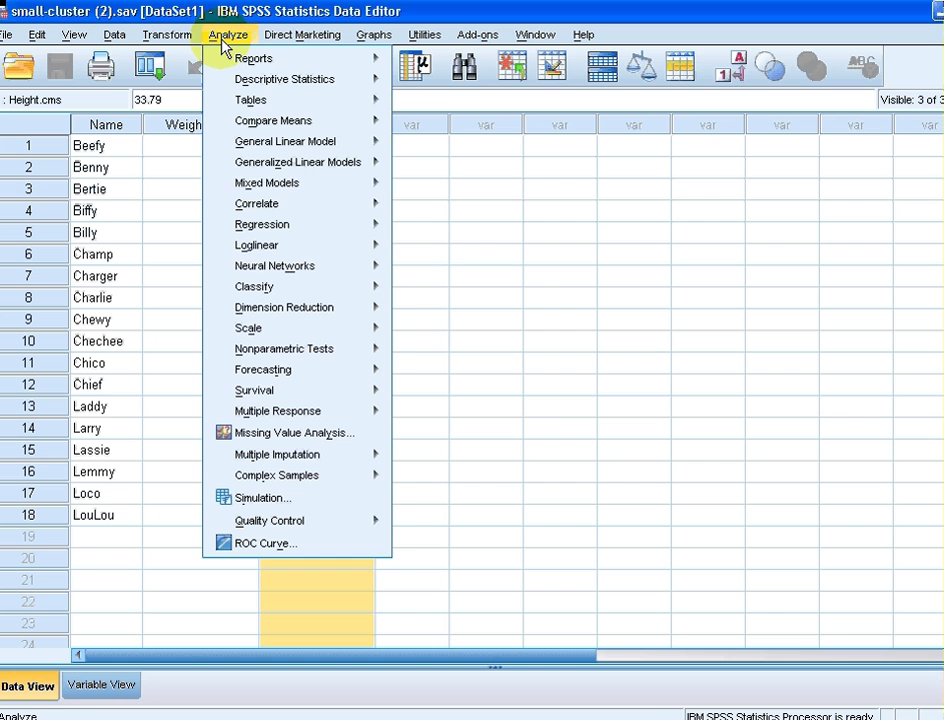
pyautogui.moveTo(381, 288)
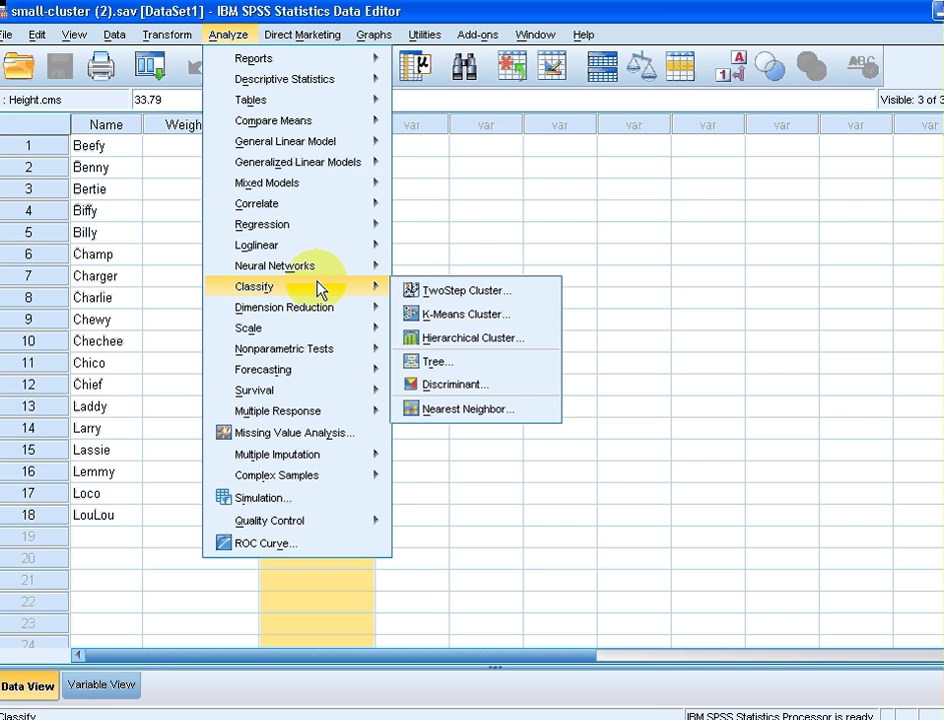
pyautogui.click(484, 341)
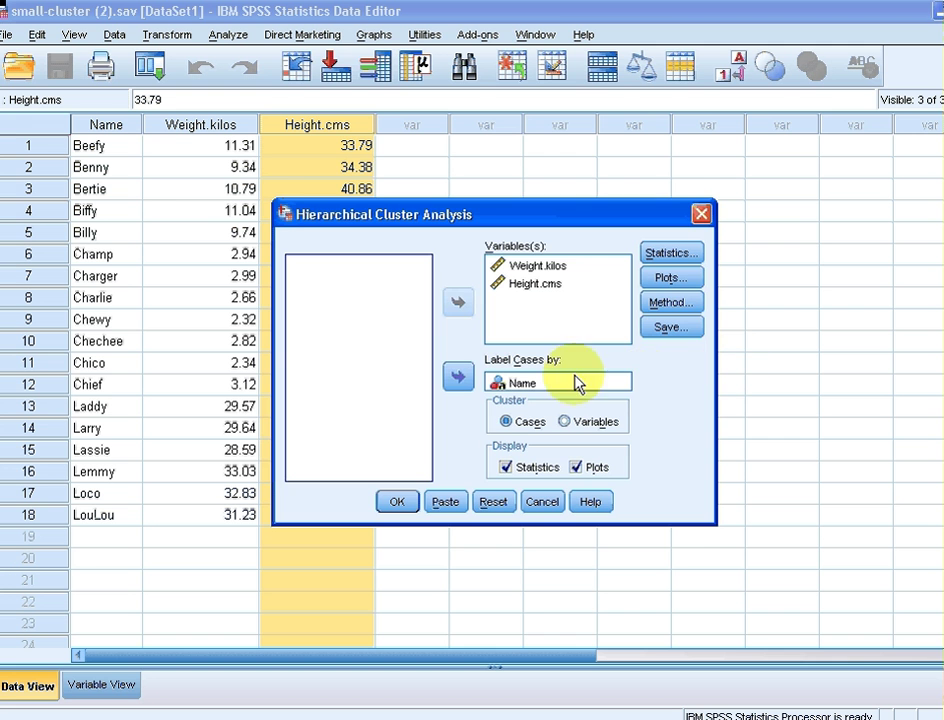
# Choose Ward's method as the cluster method, keeping Squared Euclidean distance, and confirm
pyautogui.click(686, 306)
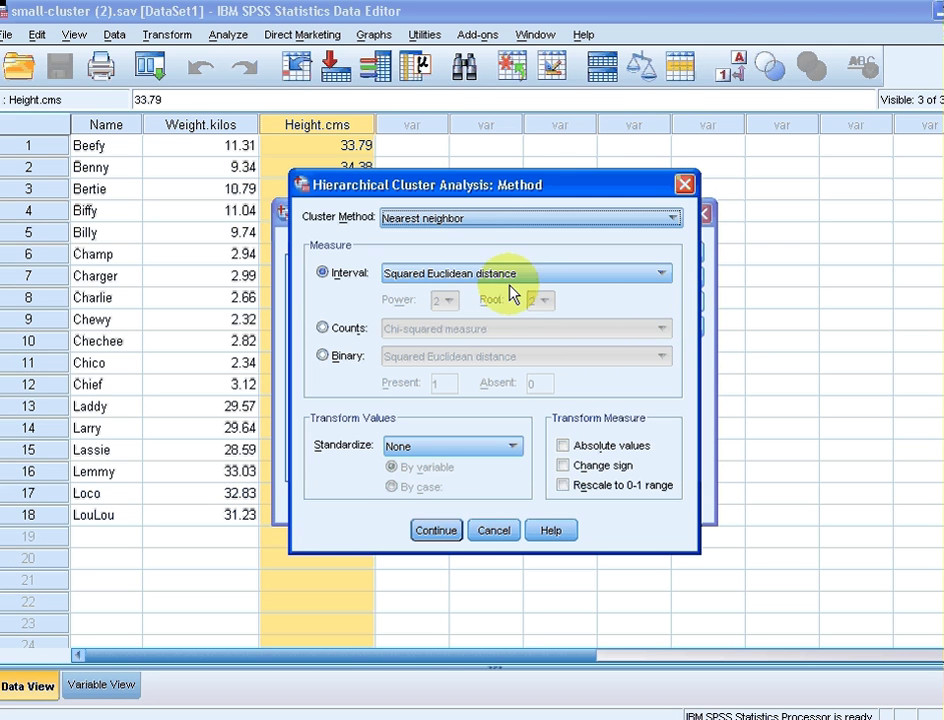
pyautogui.click(481, 225)
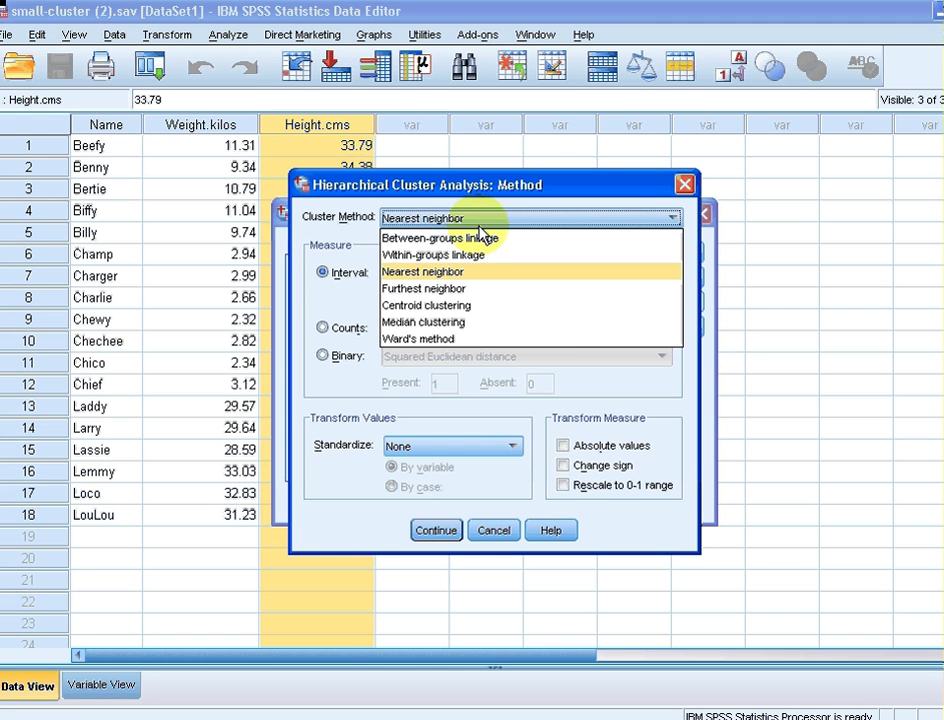
pyautogui.click(481, 239)
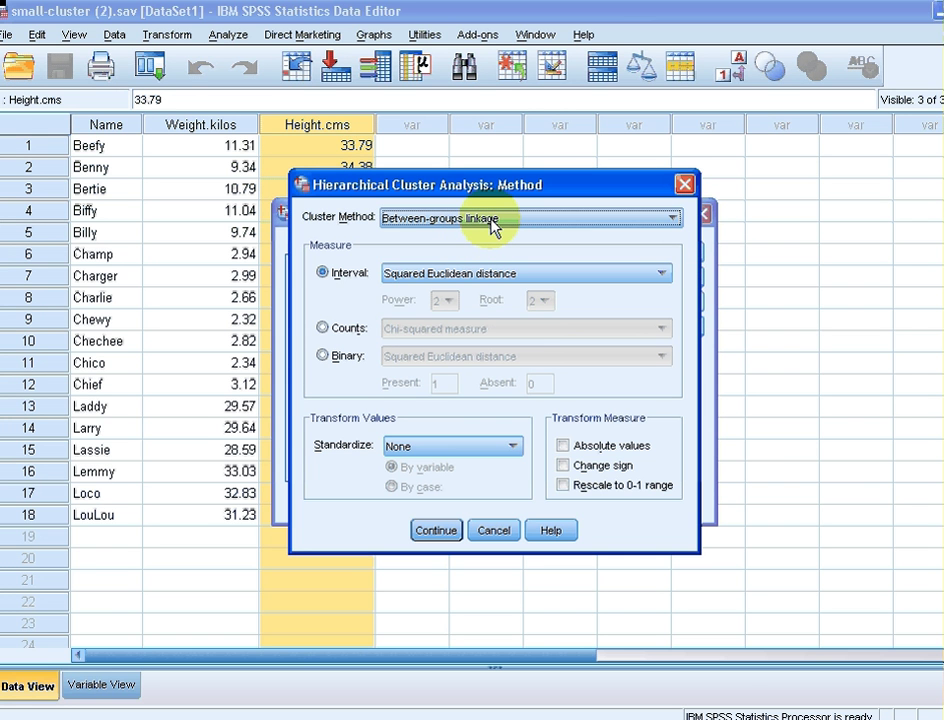
pyautogui.click(491, 224)
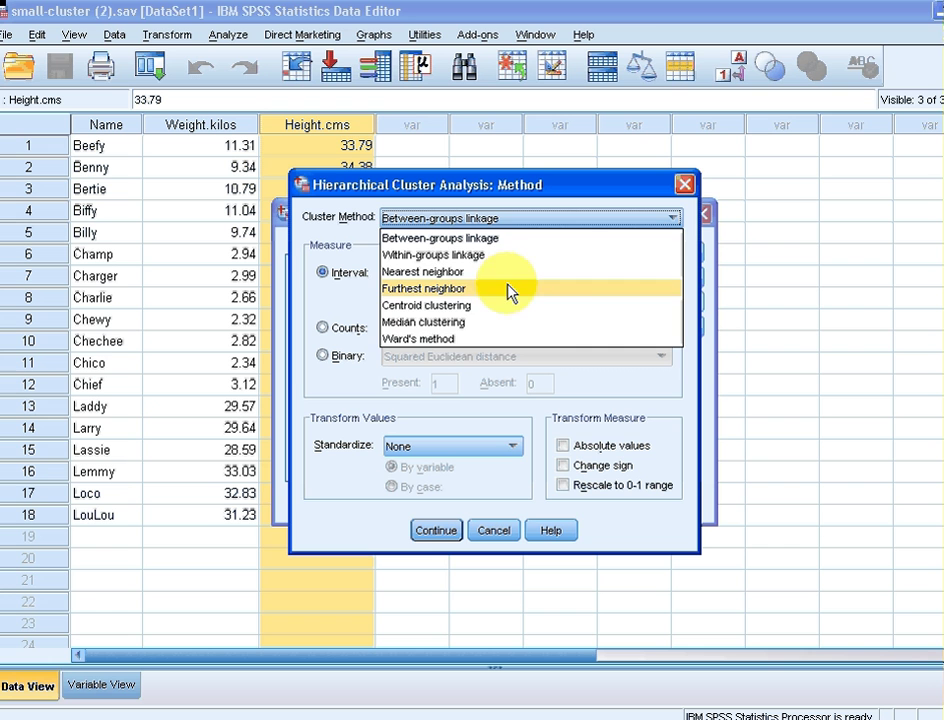
pyautogui.click(505, 340)
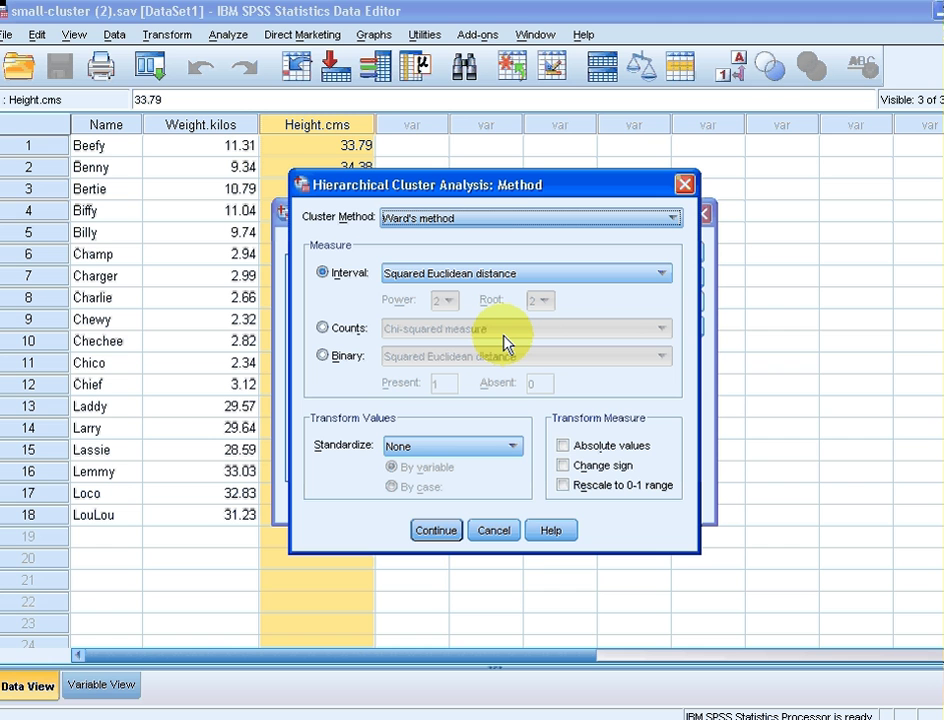
pyautogui.click(508, 220)
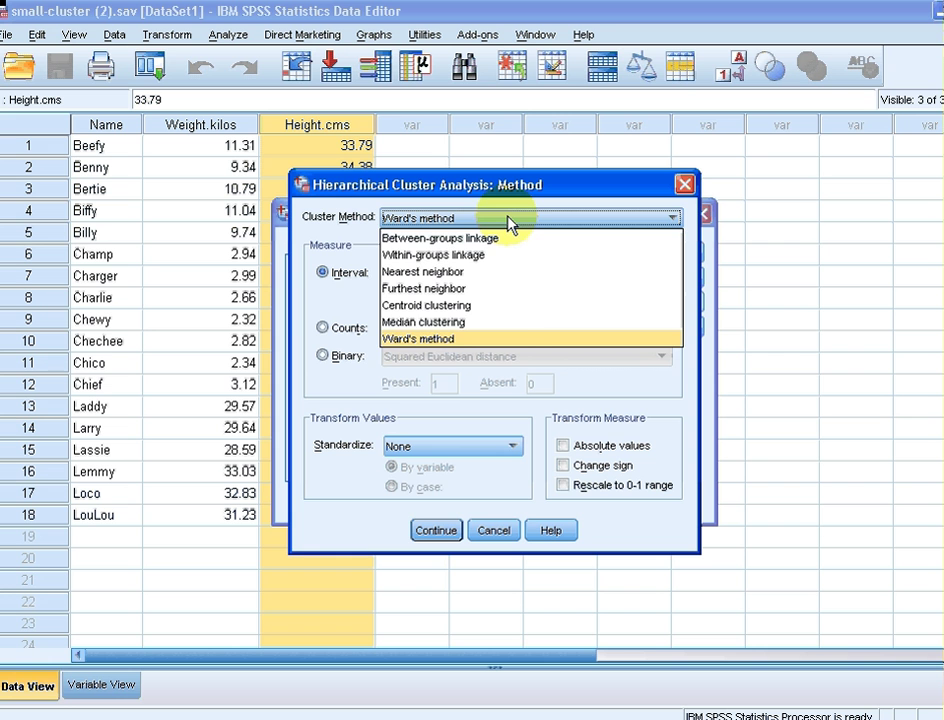
pyautogui.click(507, 222)
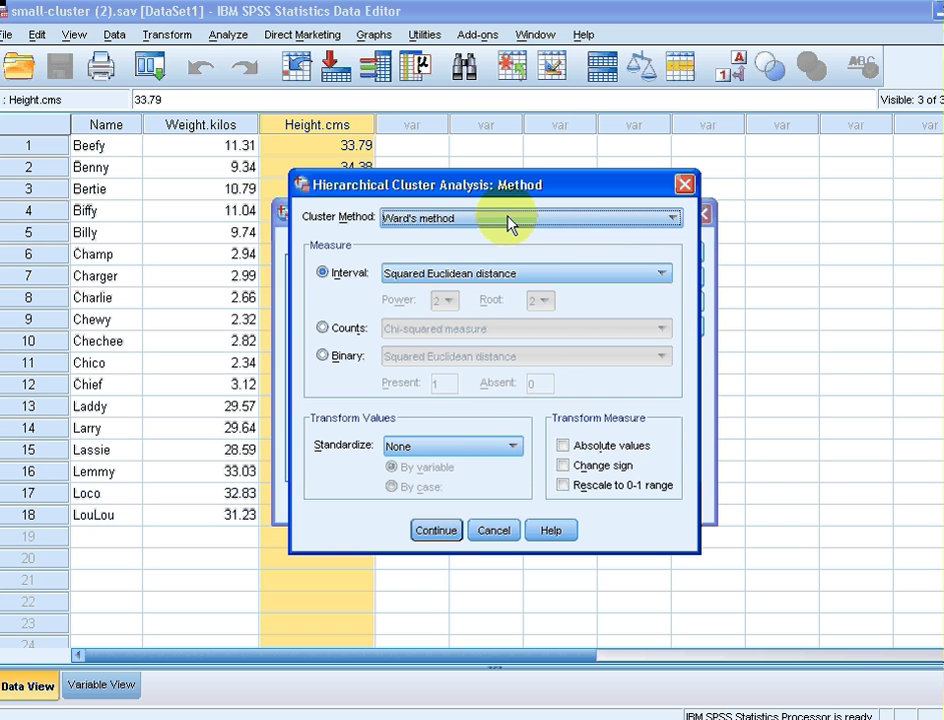
pyautogui.click(436, 531)
# Run the Ward's analysis and bring the 18-case squared Euclidean Proximity Matrix into view
pyautogui.click(398, 503)
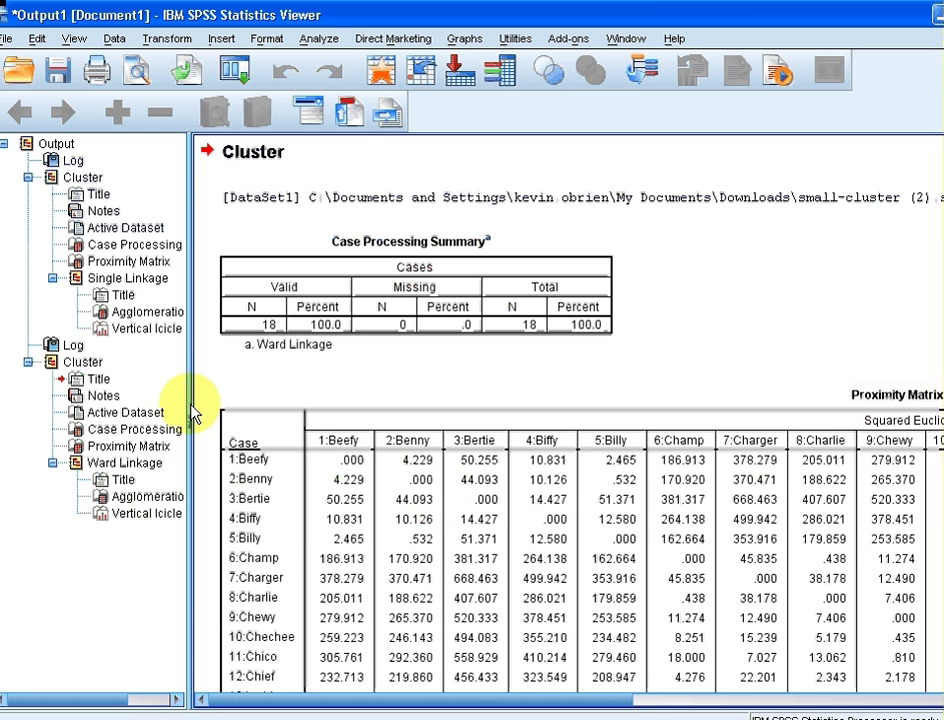
pyautogui.moveTo(98, 380); pyautogui.dragTo(34, 317)
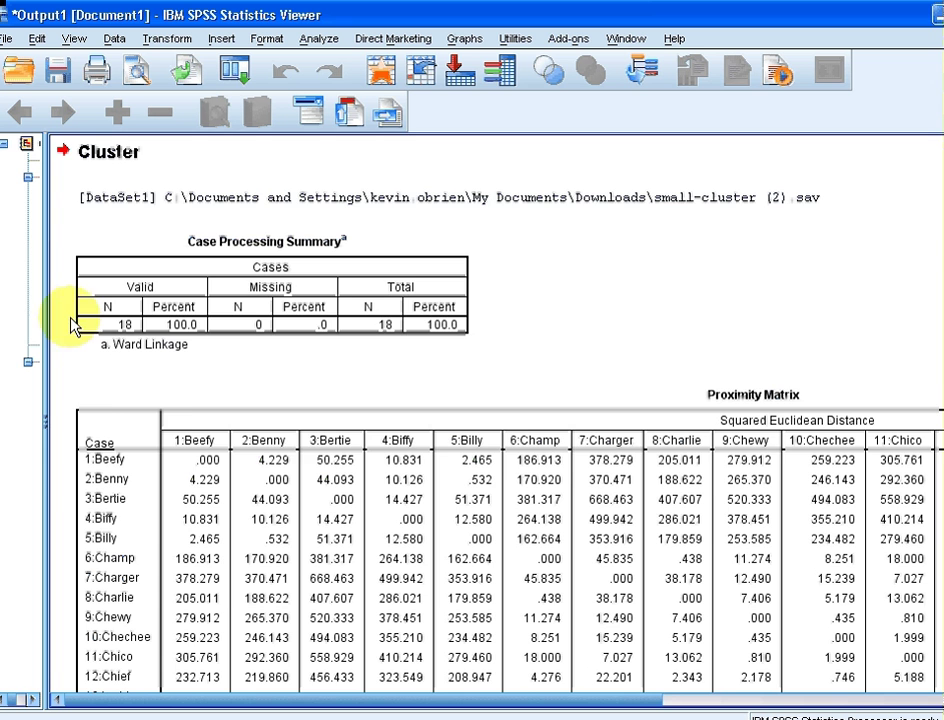
pyautogui.scroll(-3, 303, 420)
pyautogui.scroll(-3, 303, 430)
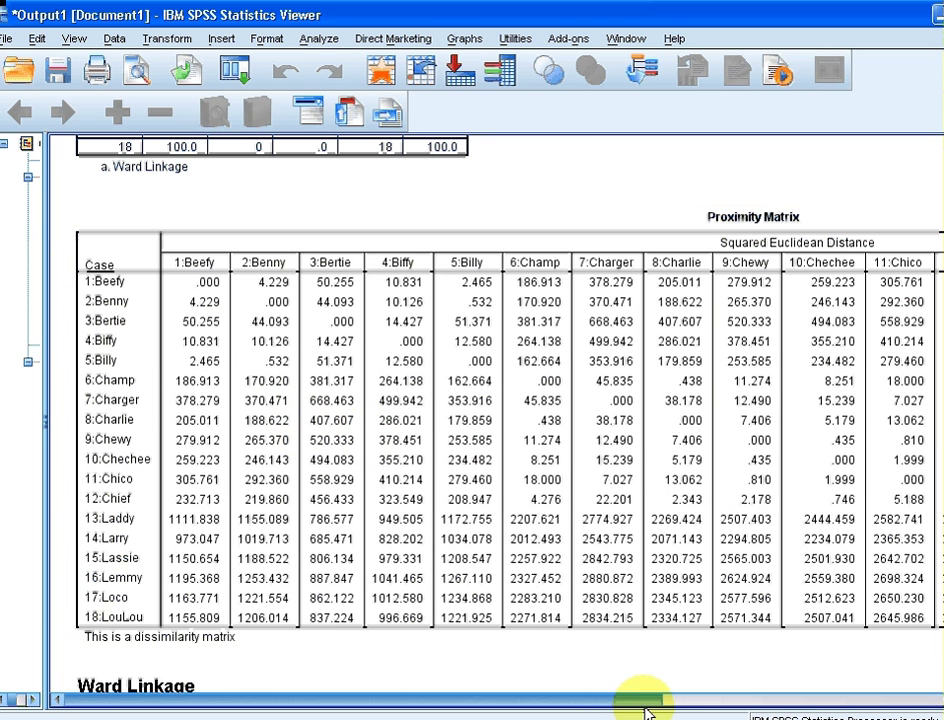
pyautogui.click(330, 300)
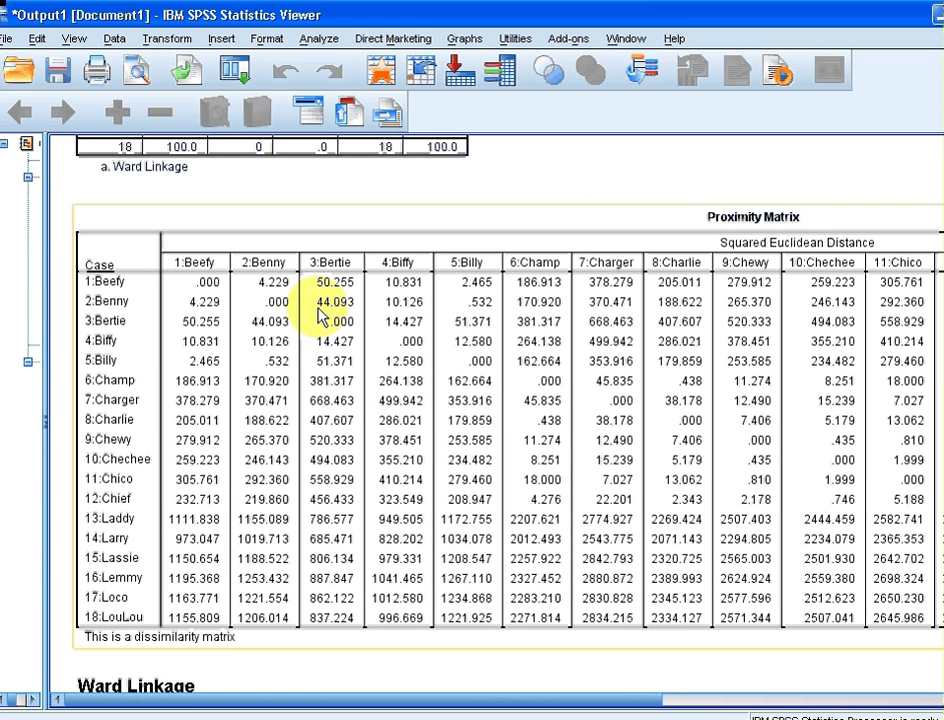
pyautogui.click(451, 688)
pyautogui.click(240, 390)
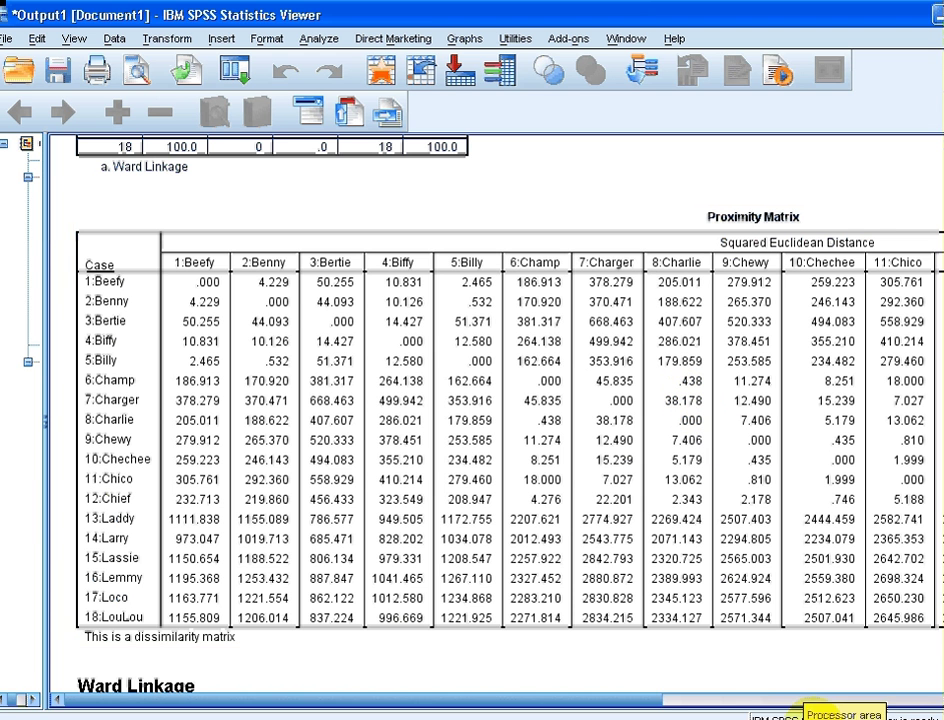
pyautogui.click(607, 590)
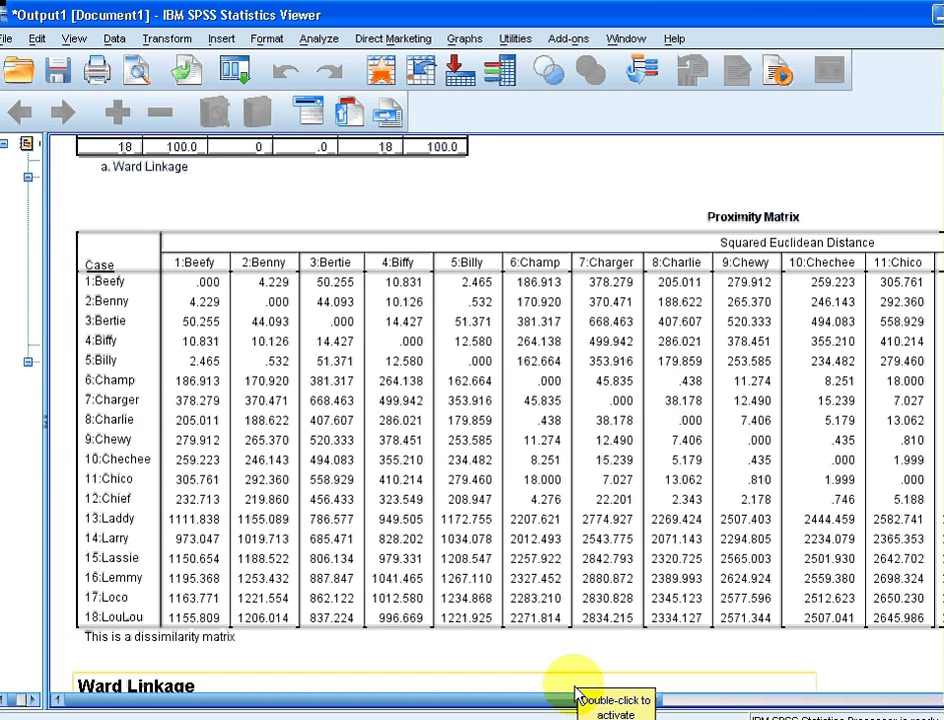
pyautogui.moveTo(565, 706); pyautogui.dragTo(796, 666)
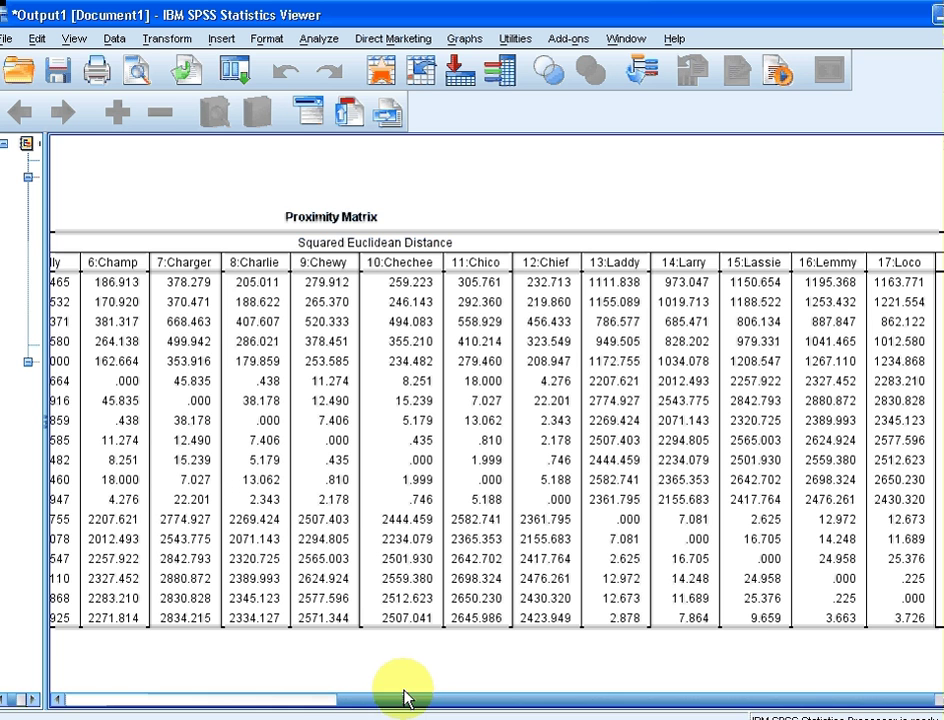
pyautogui.moveTo(392, 695); pyautogui.dragTo(126, 702)
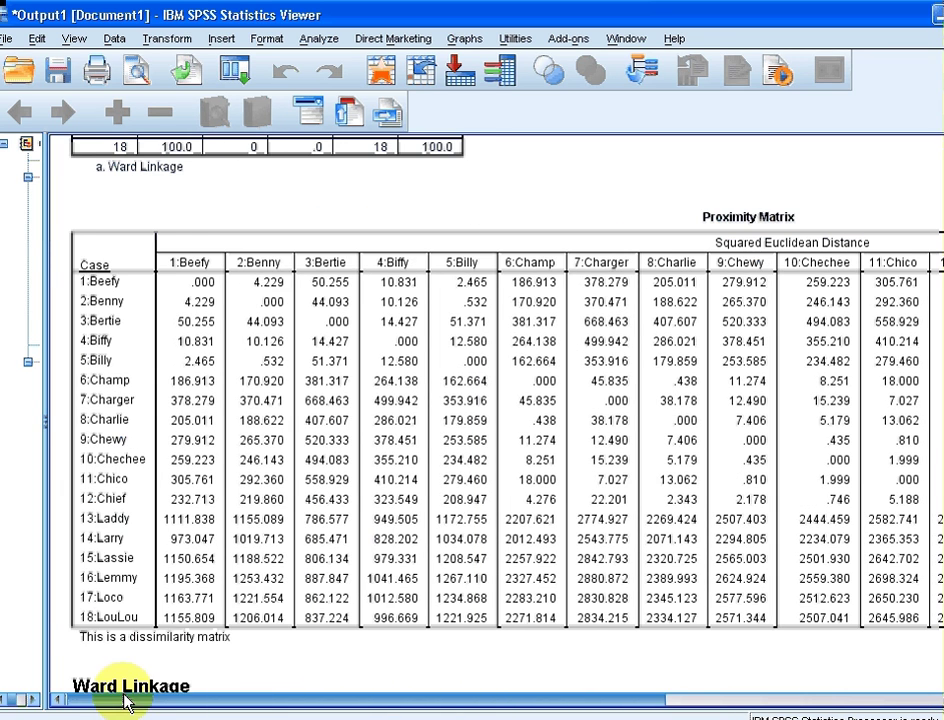
# Scroll down to the 17-stage Ward Linkage Agglomeration Schedule and select it
pyautogui.scroll(-5, 180, 600)
pyautogui.scroll(-8, 183, 622)
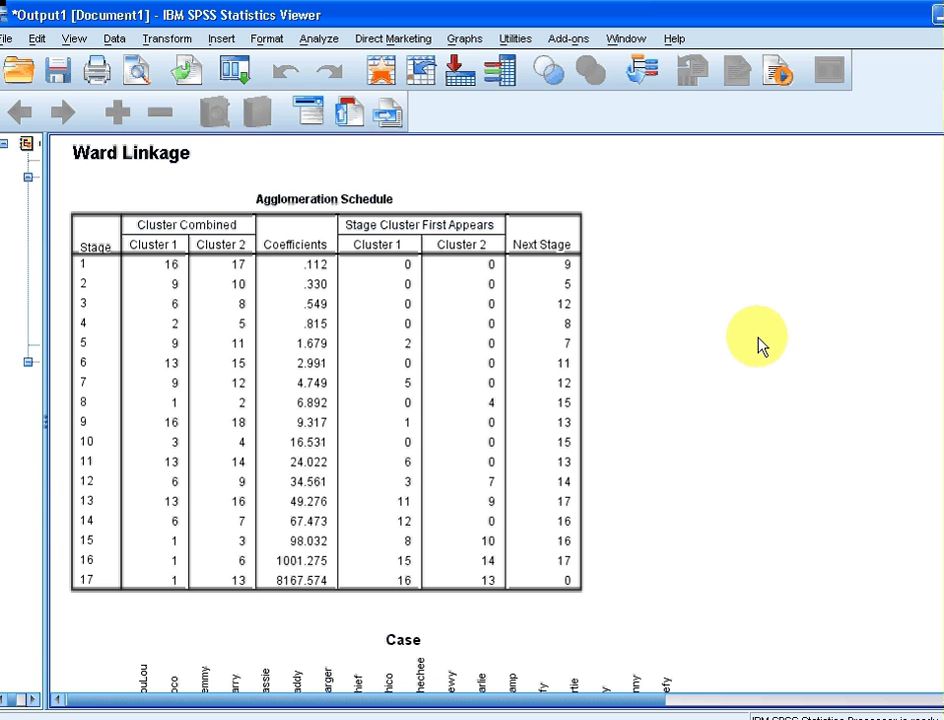
pyautogui.click(493, 379)
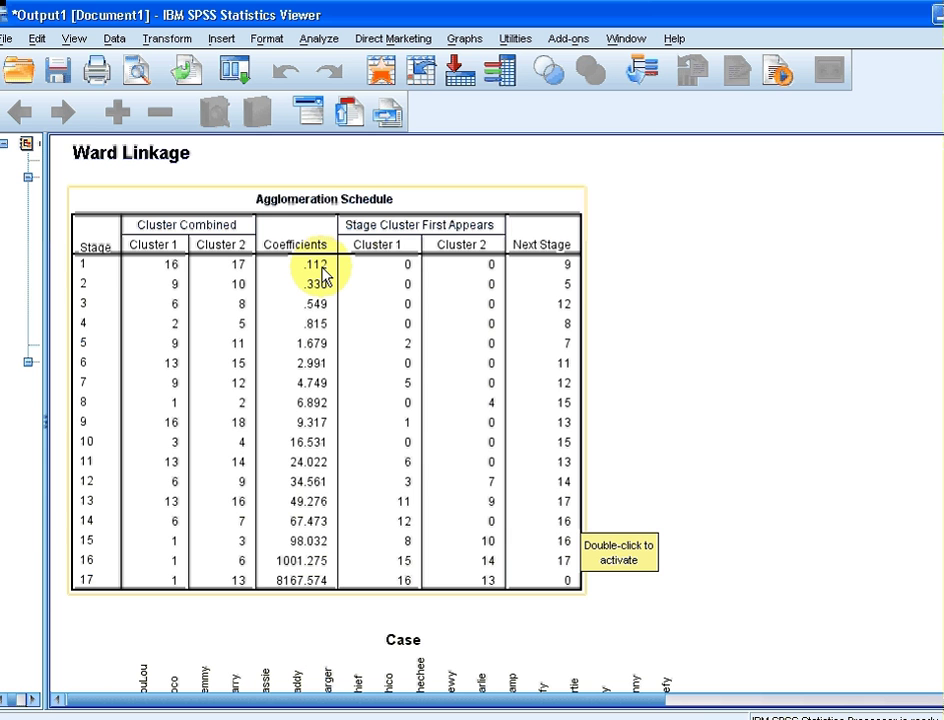
# Scroll back up to the 18-case Proximity Matrix above the agglomeration schedule
pyautogui.scroll(2, 322, 273)
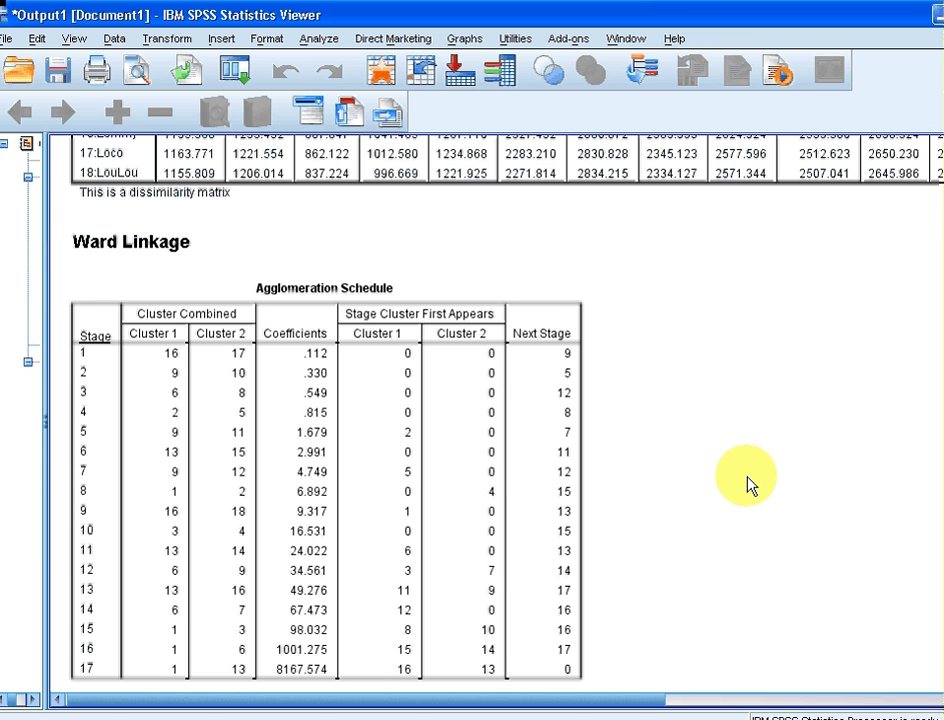
pyautogui.scroll(-2, 647, 476)
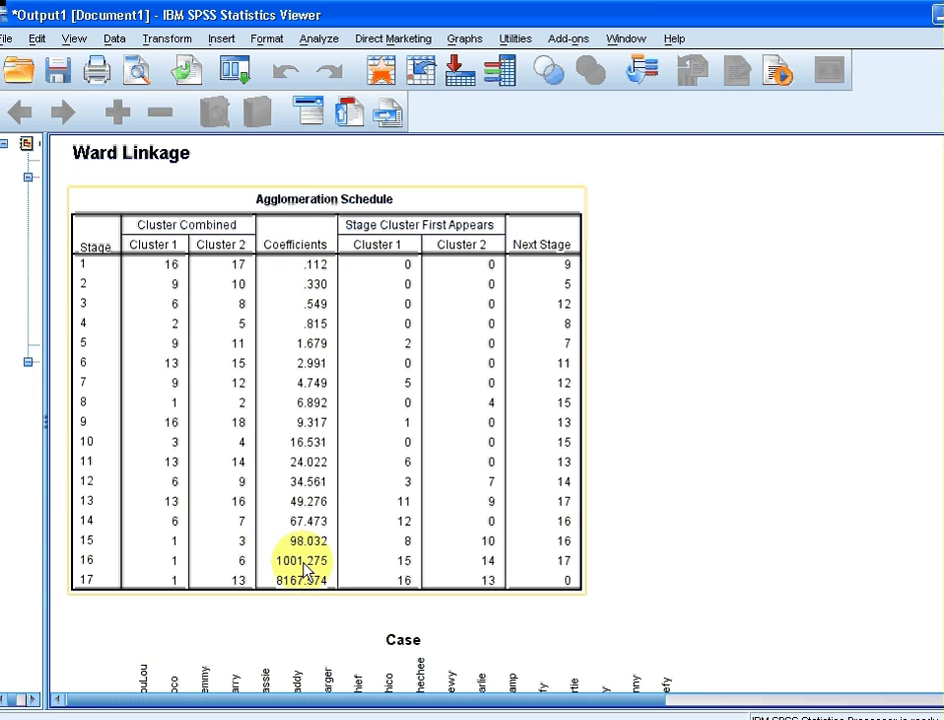
pyautogui.scroll(6, 295, 450)
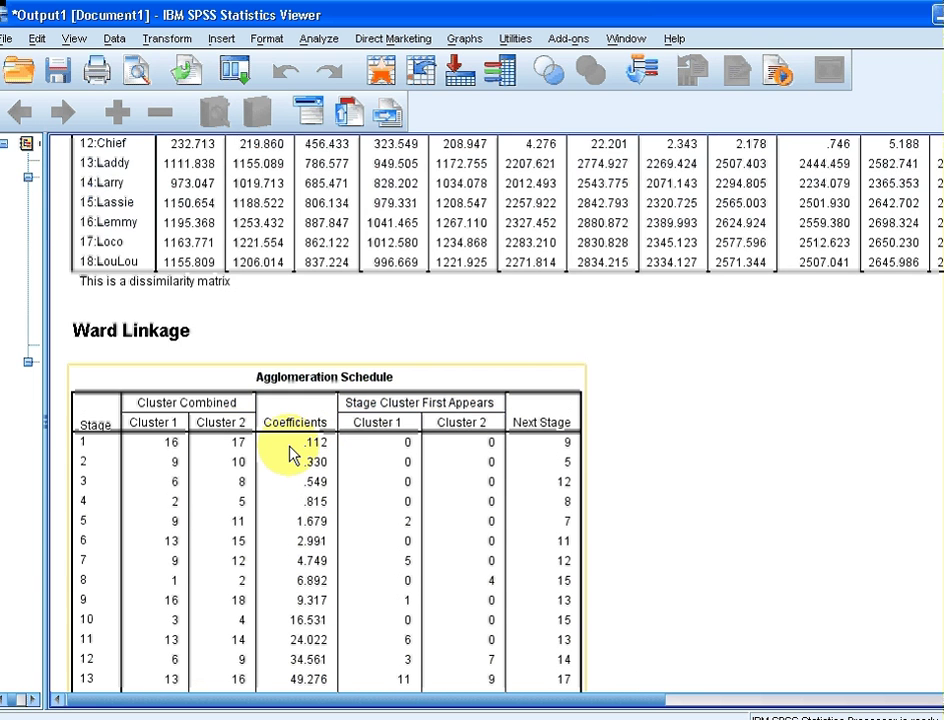
pyautogui.scroll(4, 290, 452)
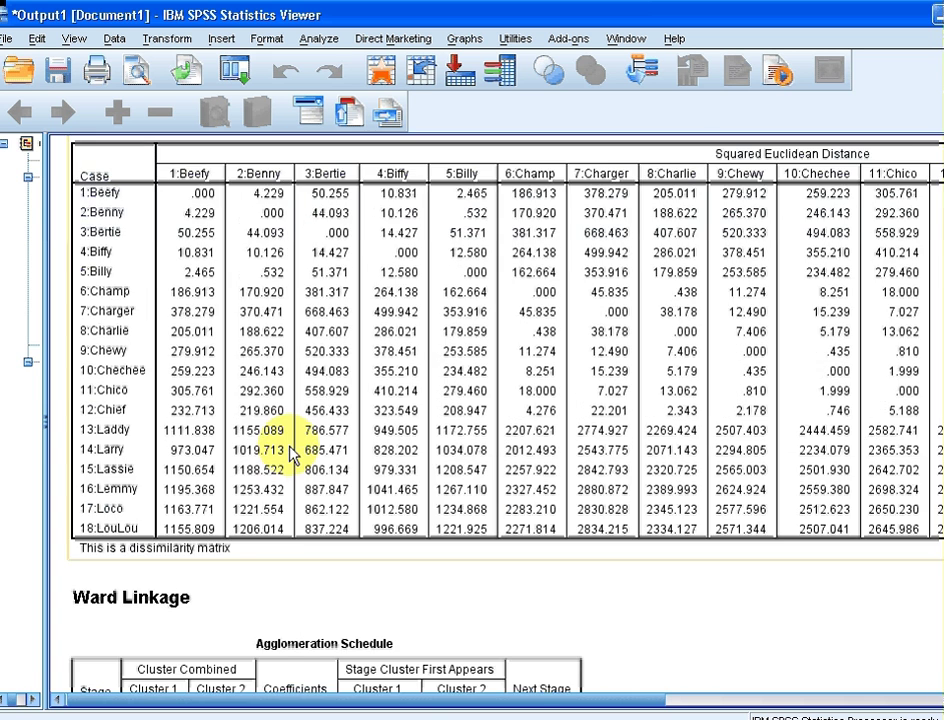